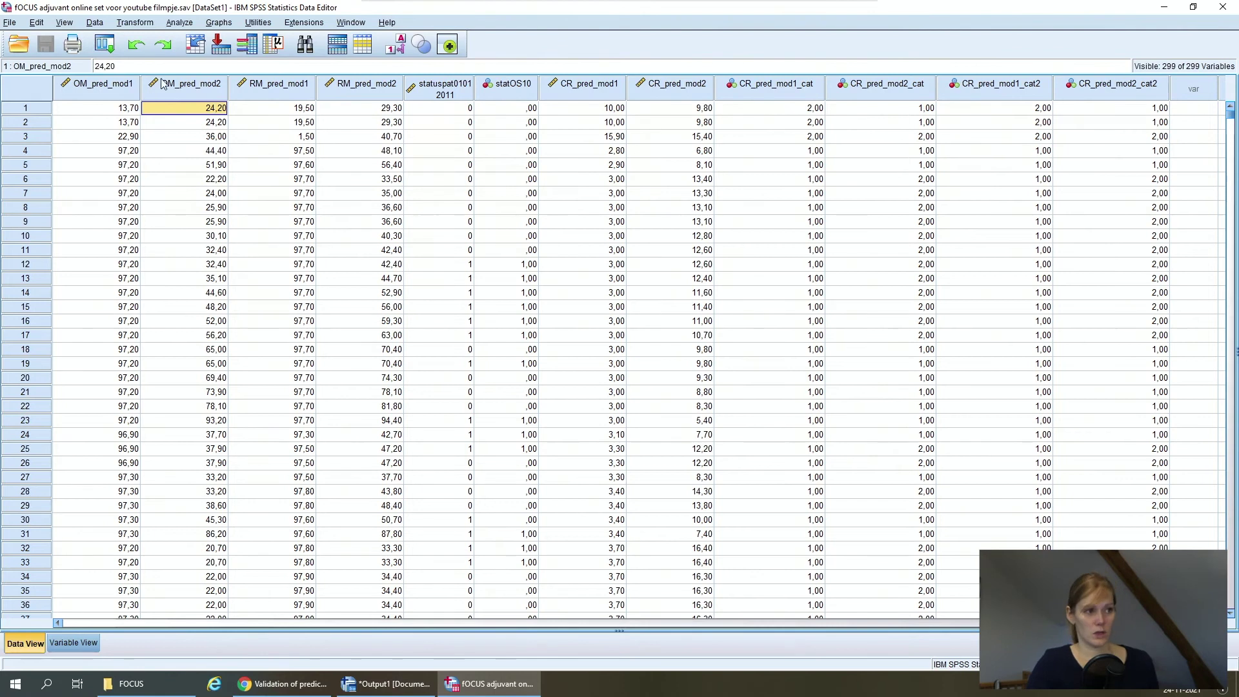
# - Open the ROC Curve analysis with test variables OM_pred_mod1 and OM_pred_mod2 and state variable statuspat01012011 at value 1
pyautogui.click(181, 24)
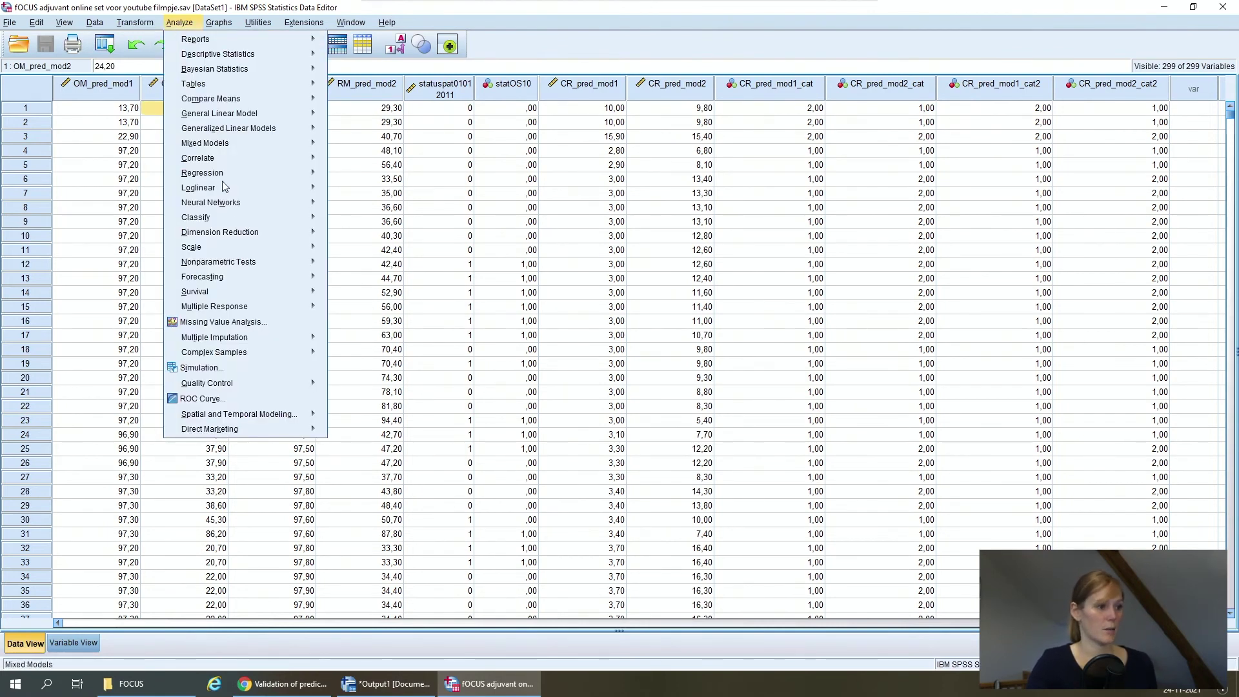
pyautogui.click(260, 399)
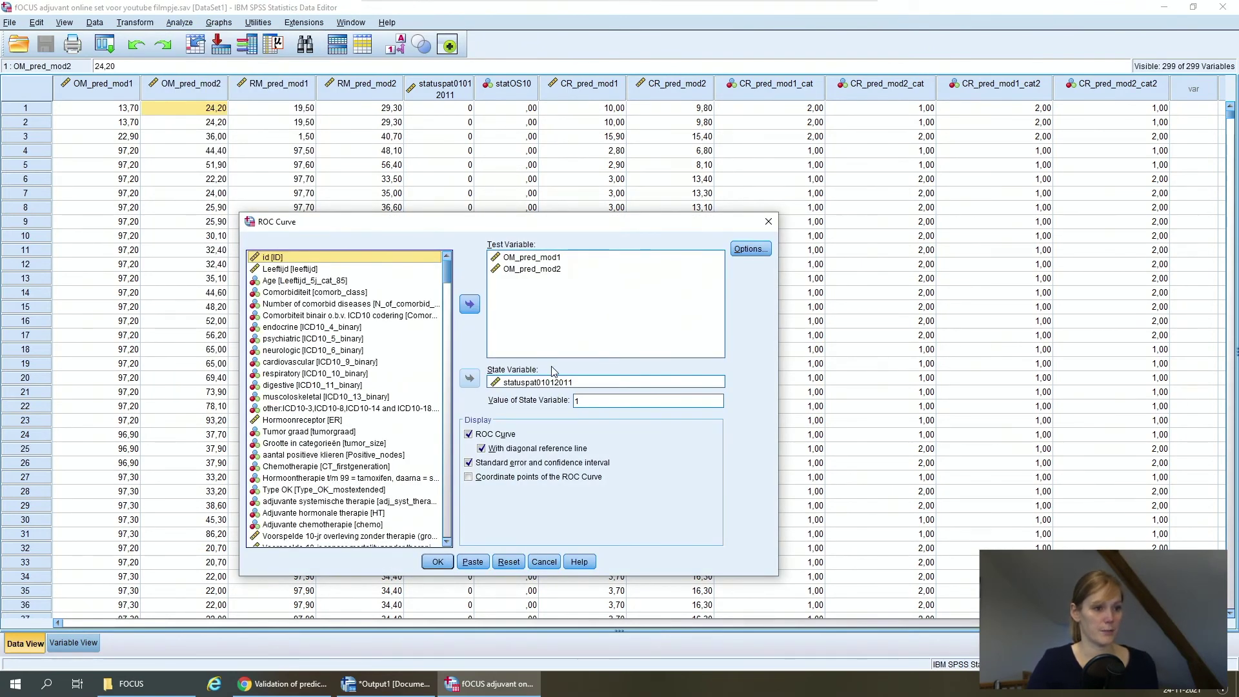
pyautogui.click(523, 260)
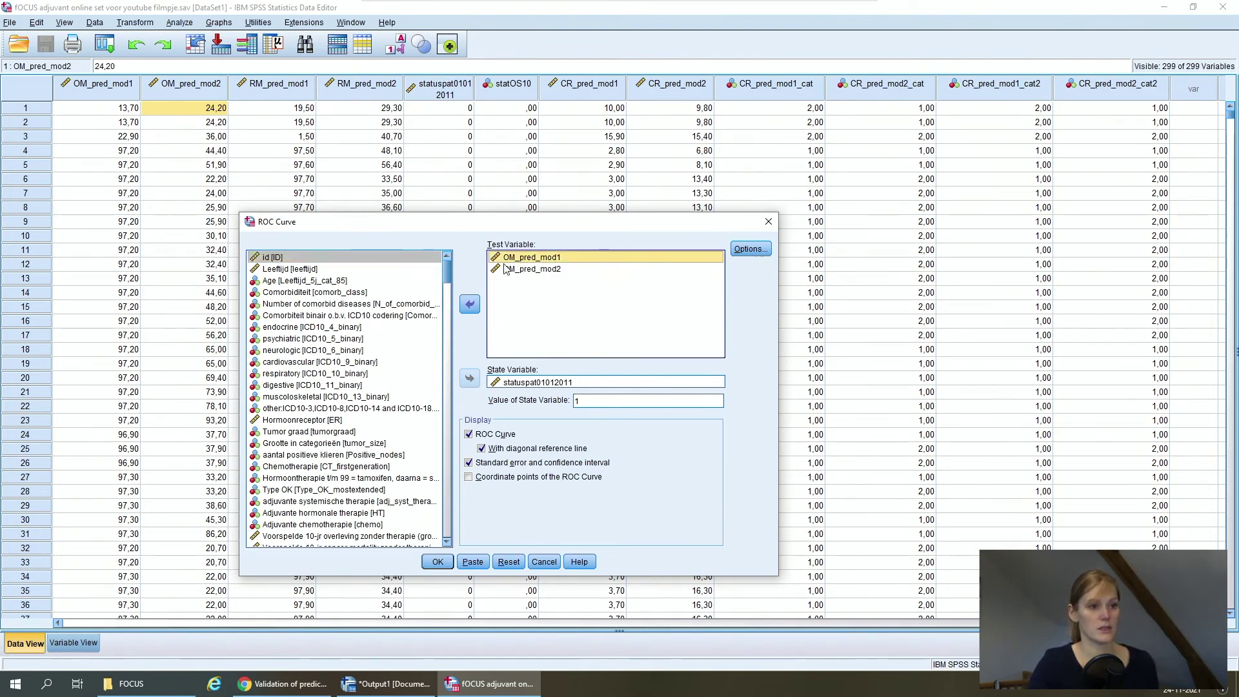
pyautogui.click(516, 271)
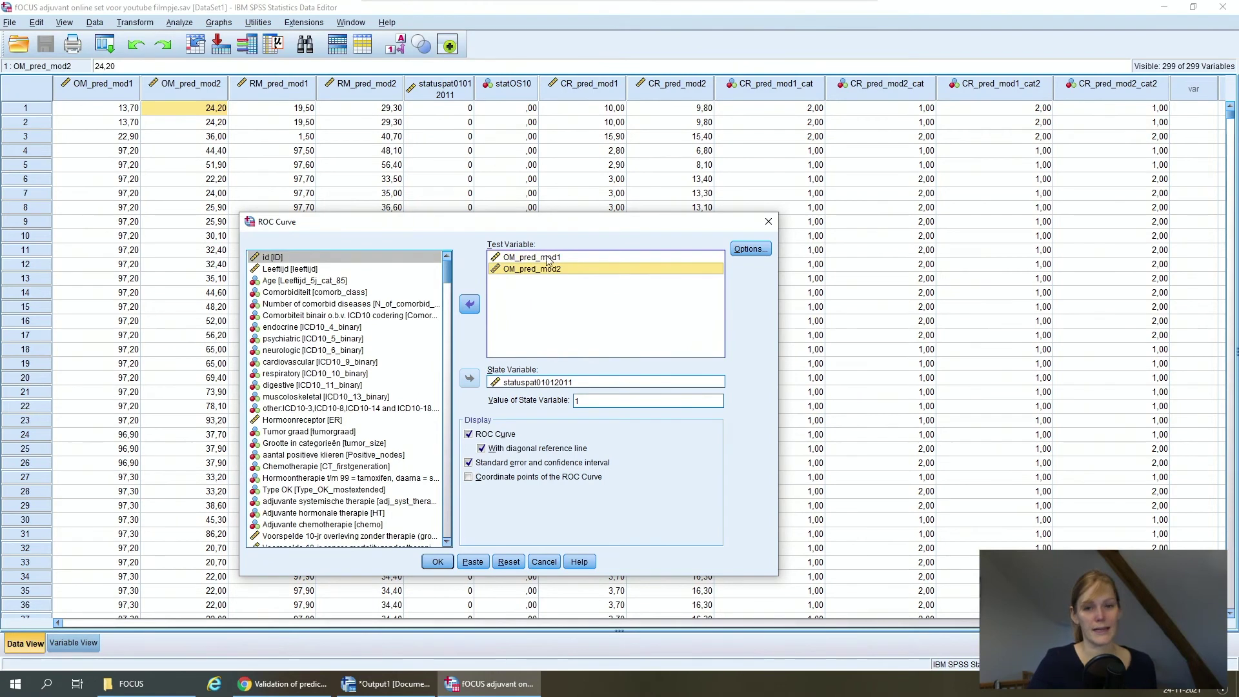
pyautogui.click(548, 259)
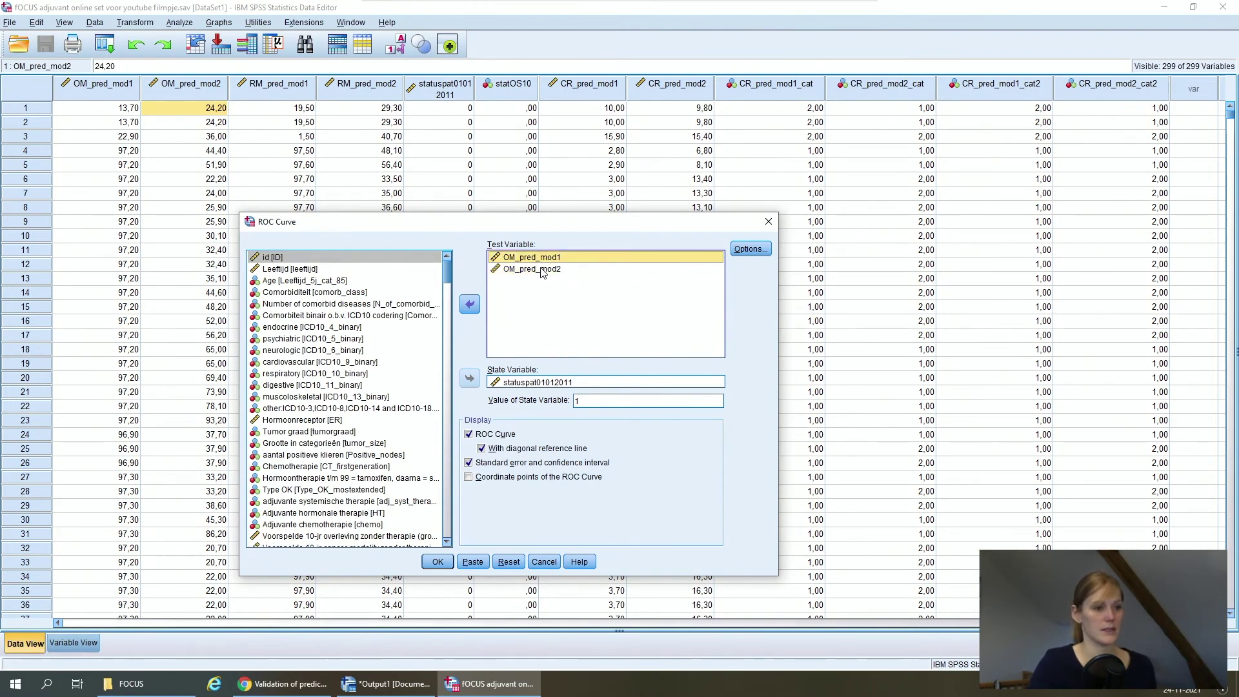
pyautogui.click(542, 271)
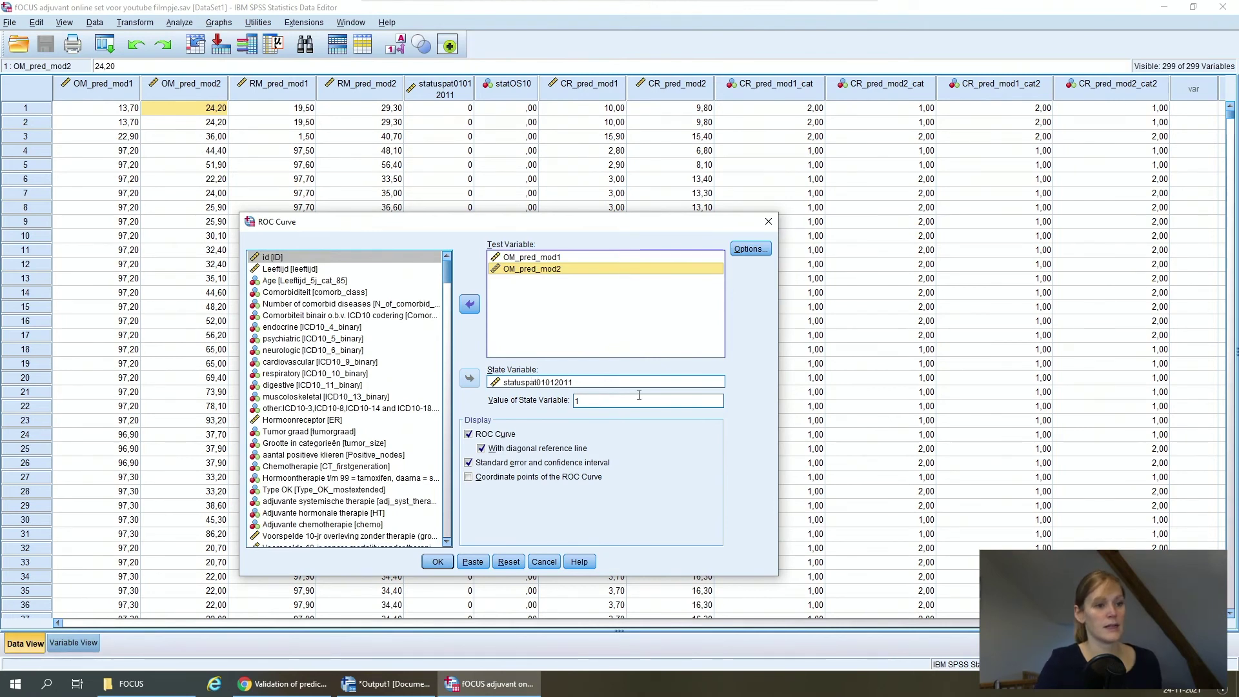
pyautogui.click(617, 400)
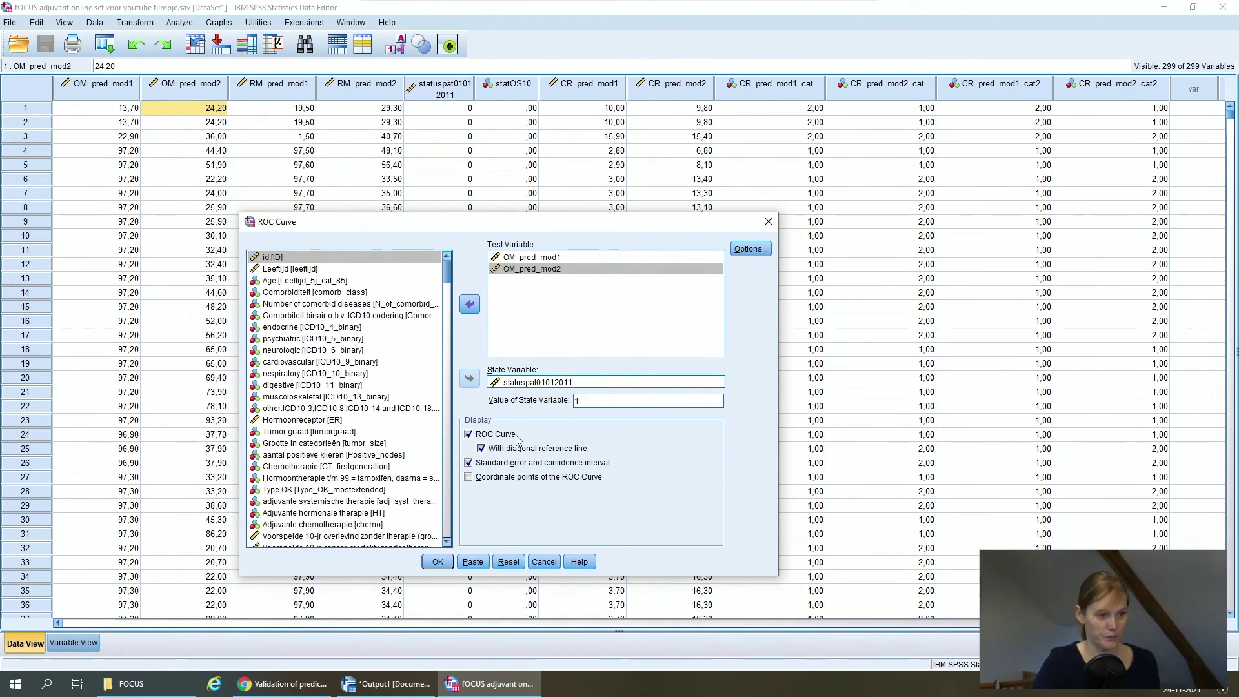
# - Keep the ROC curve, diagonal reference line, standard error and 95% nonparametric options, and paste the analysis as syntax
pyautogui.click(468, 434)
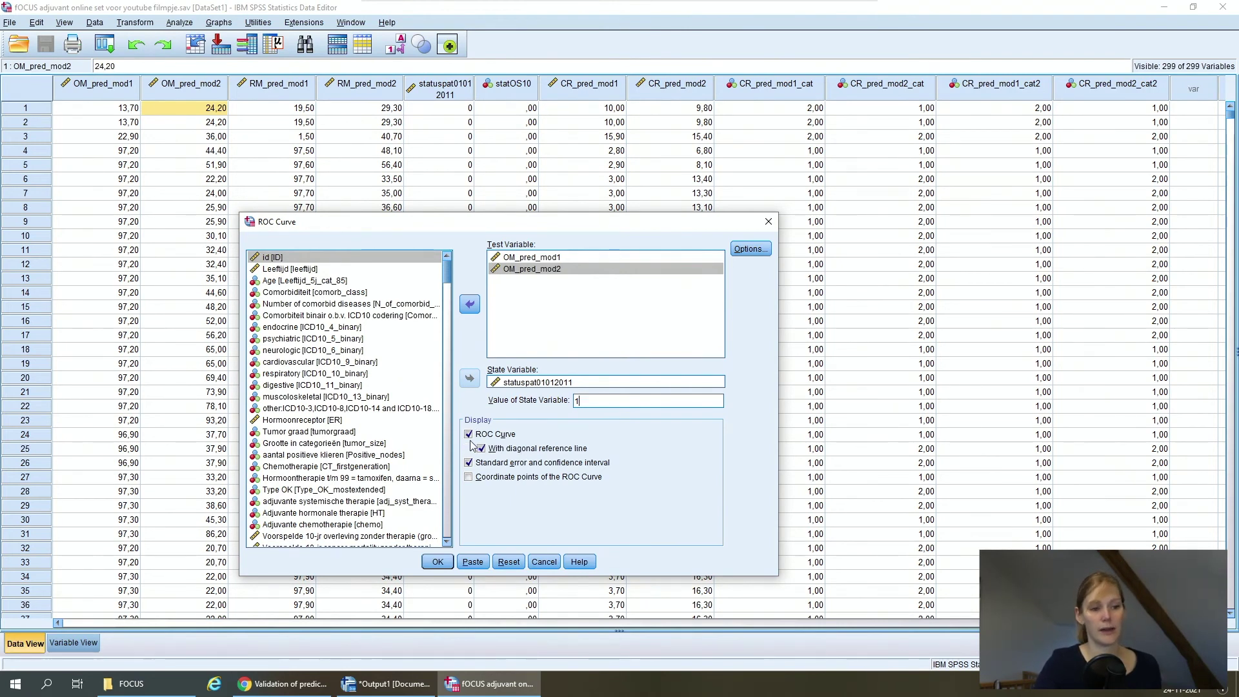
pyautogui.click(469, 434)
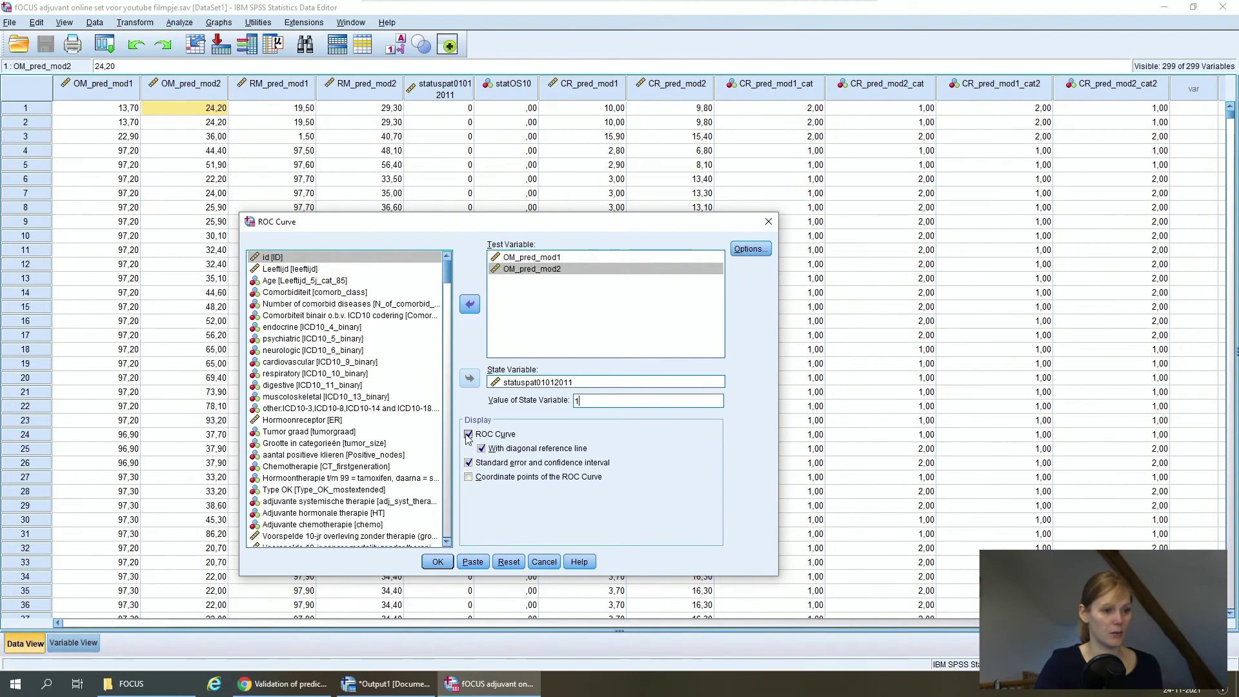
pyautogui.click(481, 449)
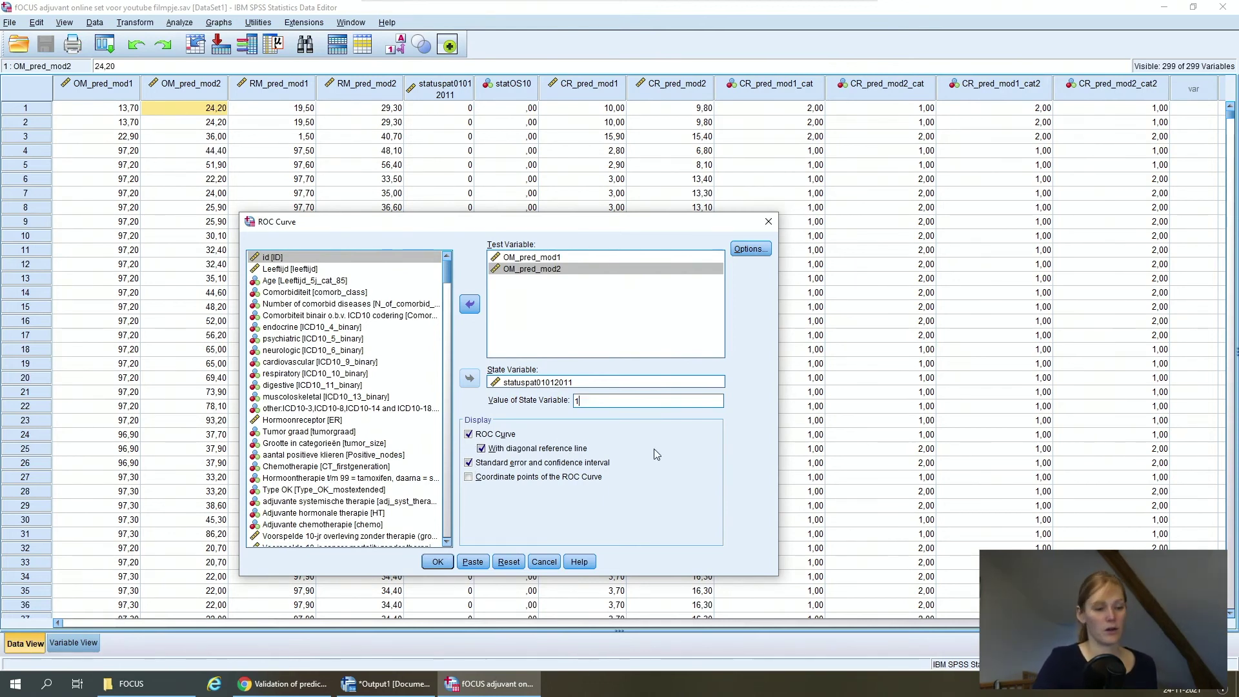
pyautogui.click(752, 251)
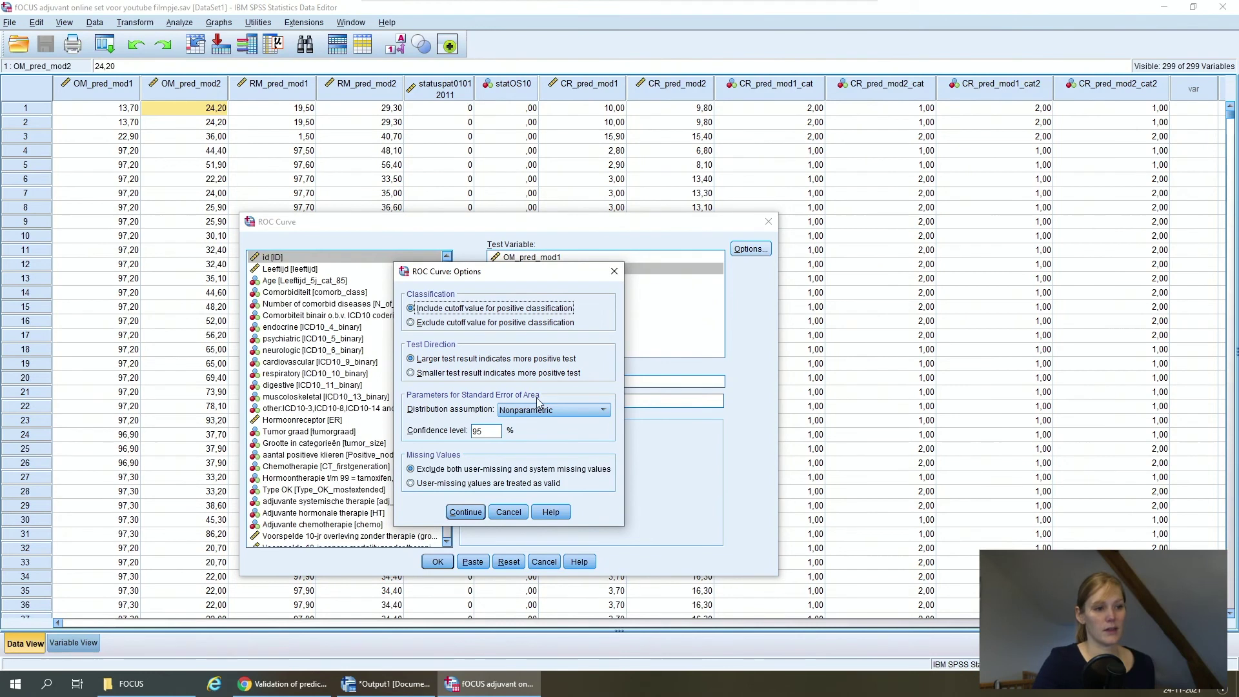
pyautogui.click(470, 513)
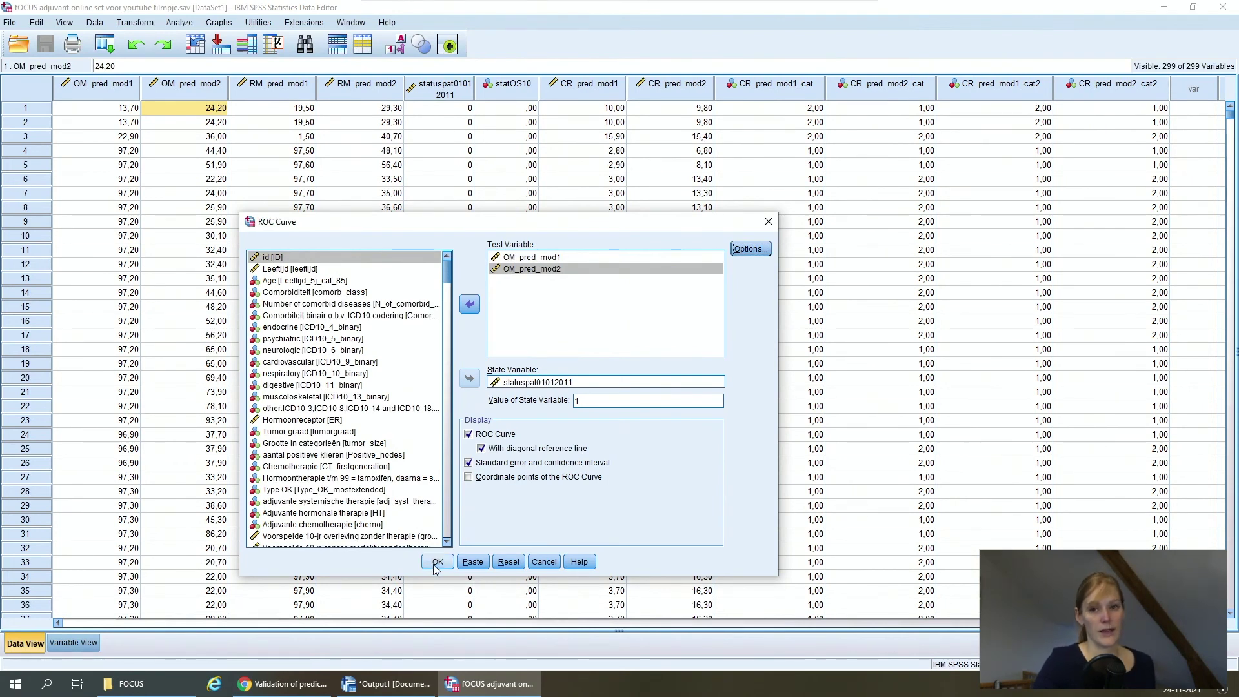
pyautogui.click(472, 562)
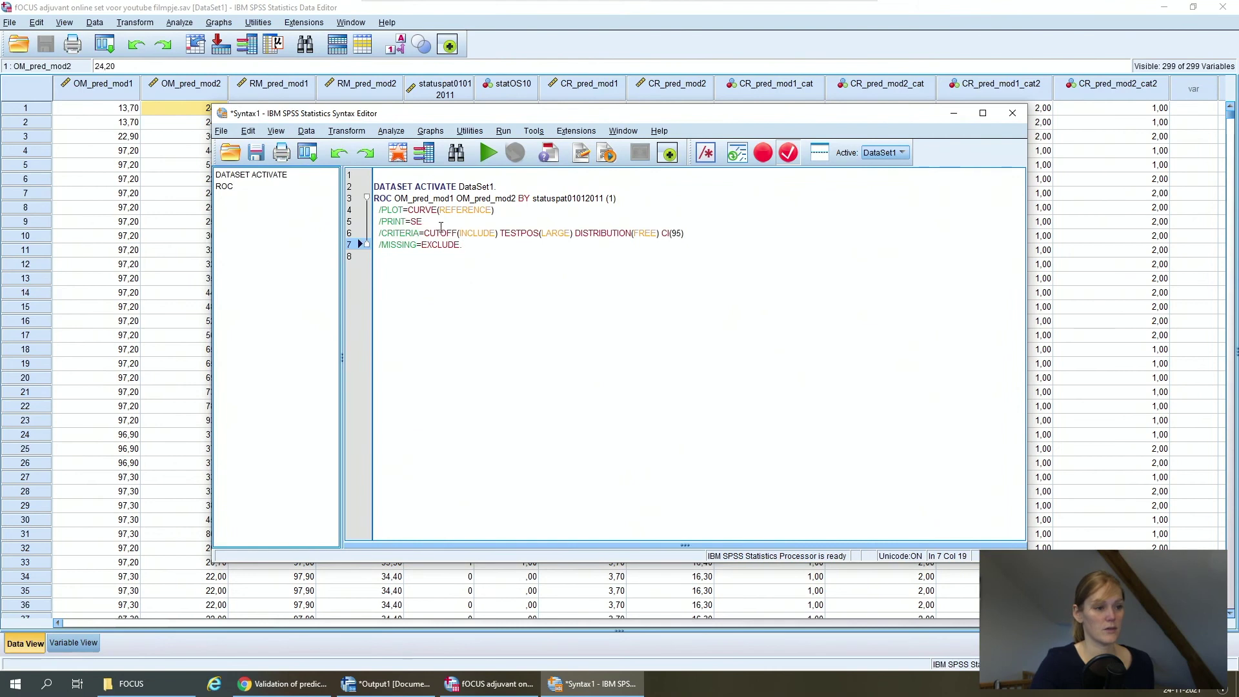
# - Replace the DATASET ACTIVATE line in the syntax with the comment "*ROC curve 2 models adjuvant online"
pyautogui.click(332, 175)
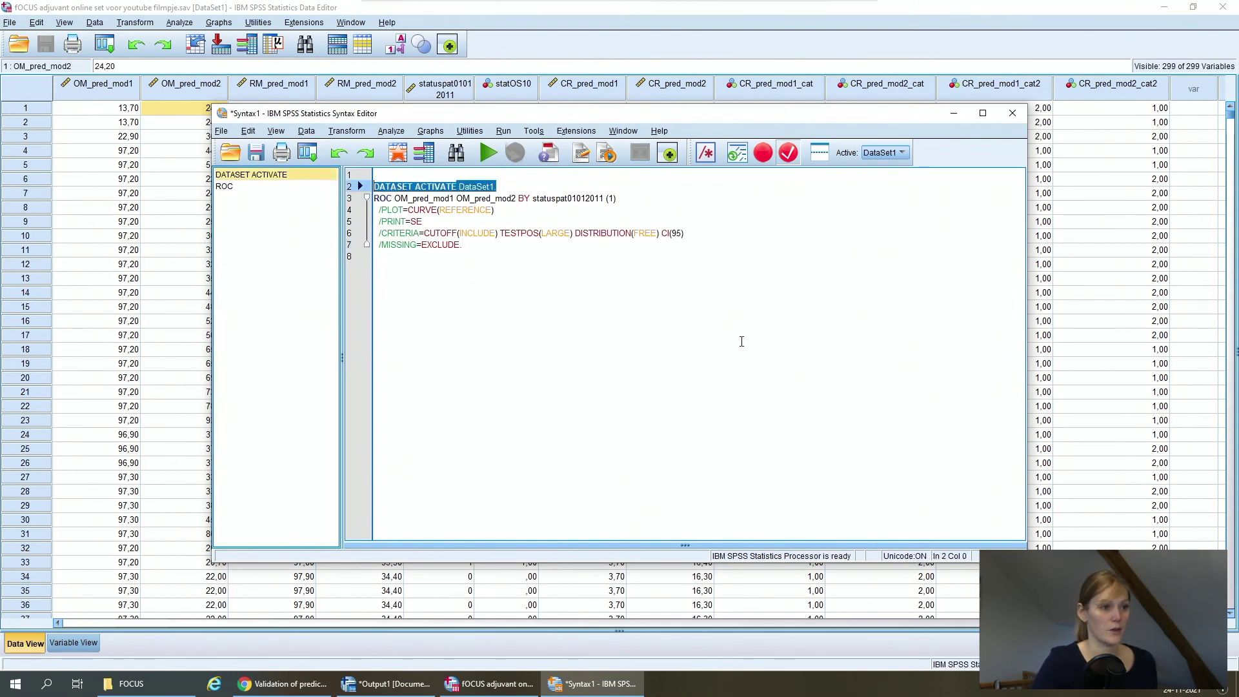
pyautogui.press('Delete')
pyautogui.press('Return')
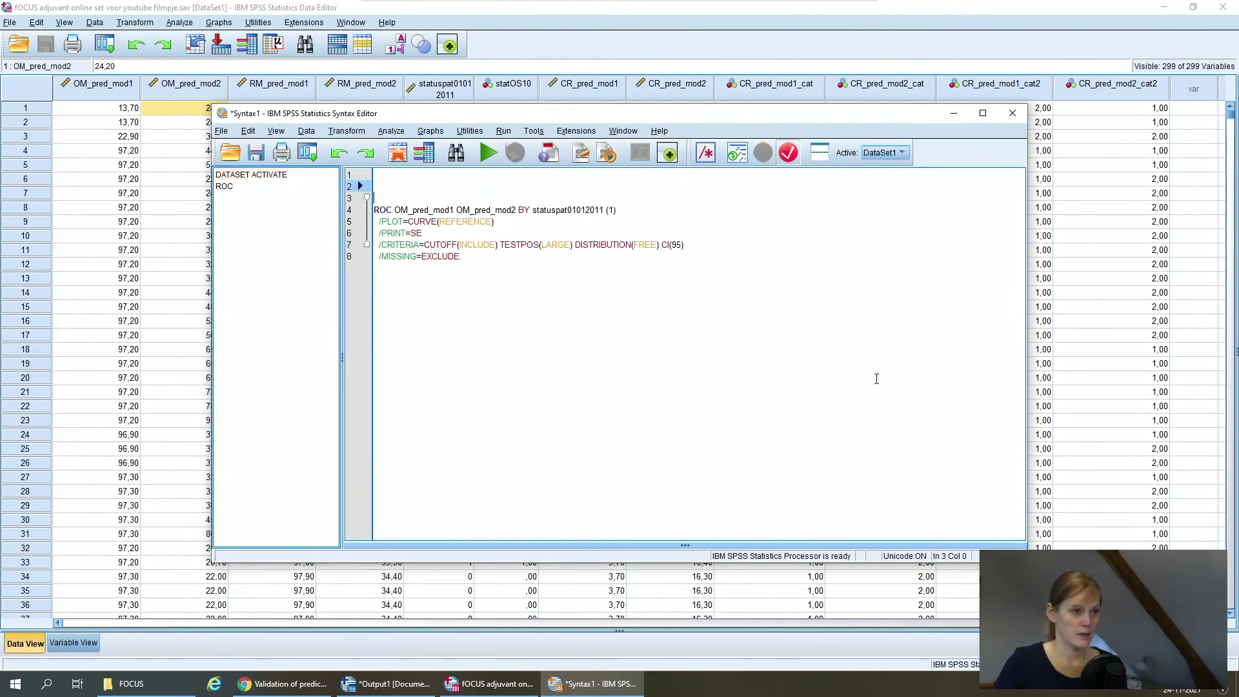
pyautogui.press('Up')
pyautogui.write('*')
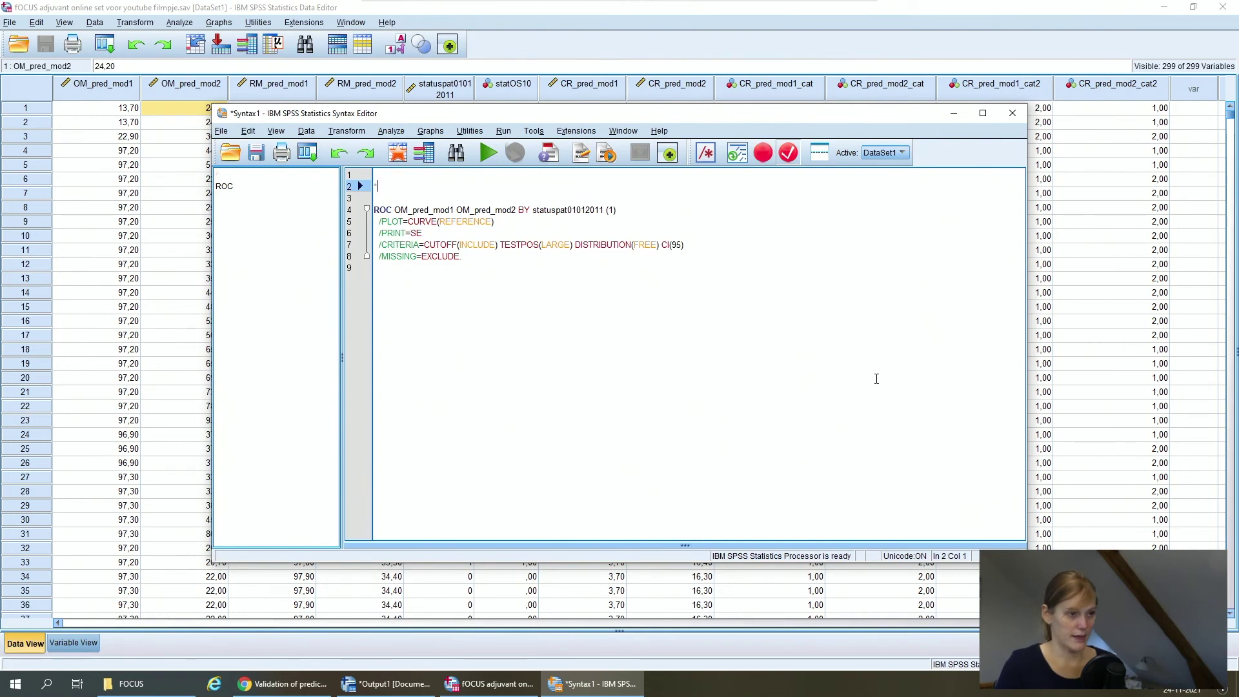
pyautogui.write('ROC curve 2')
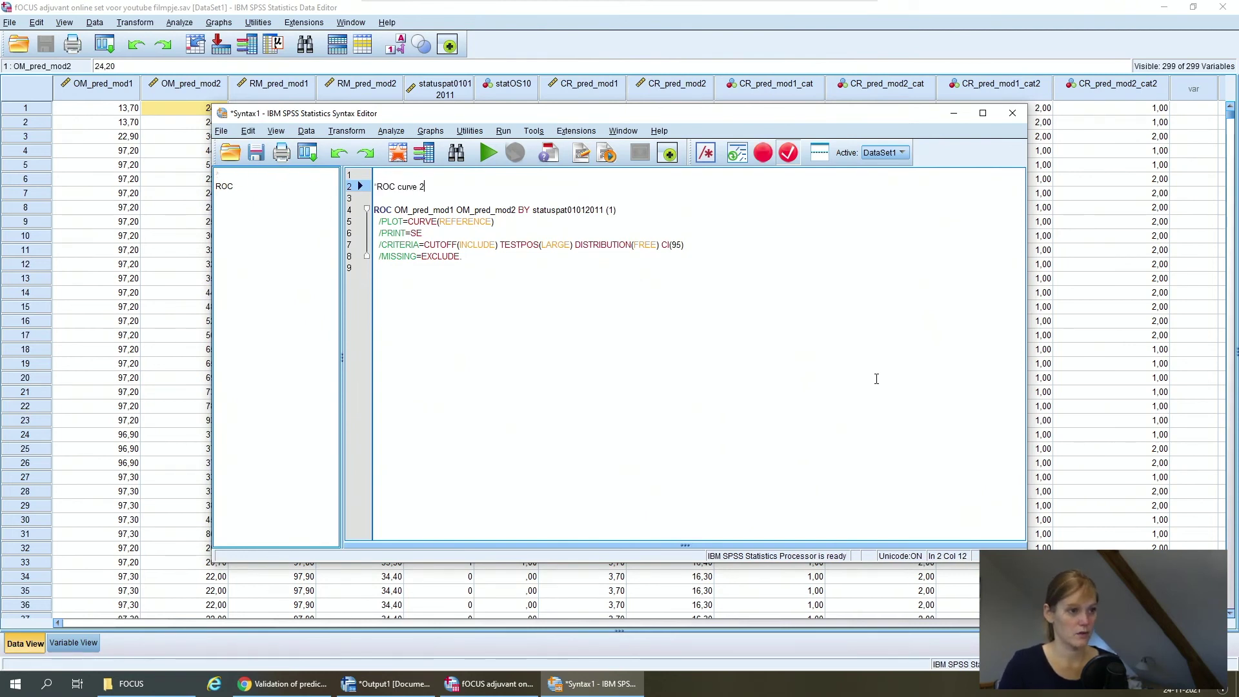
pyautogui.write(' models adjuvan')
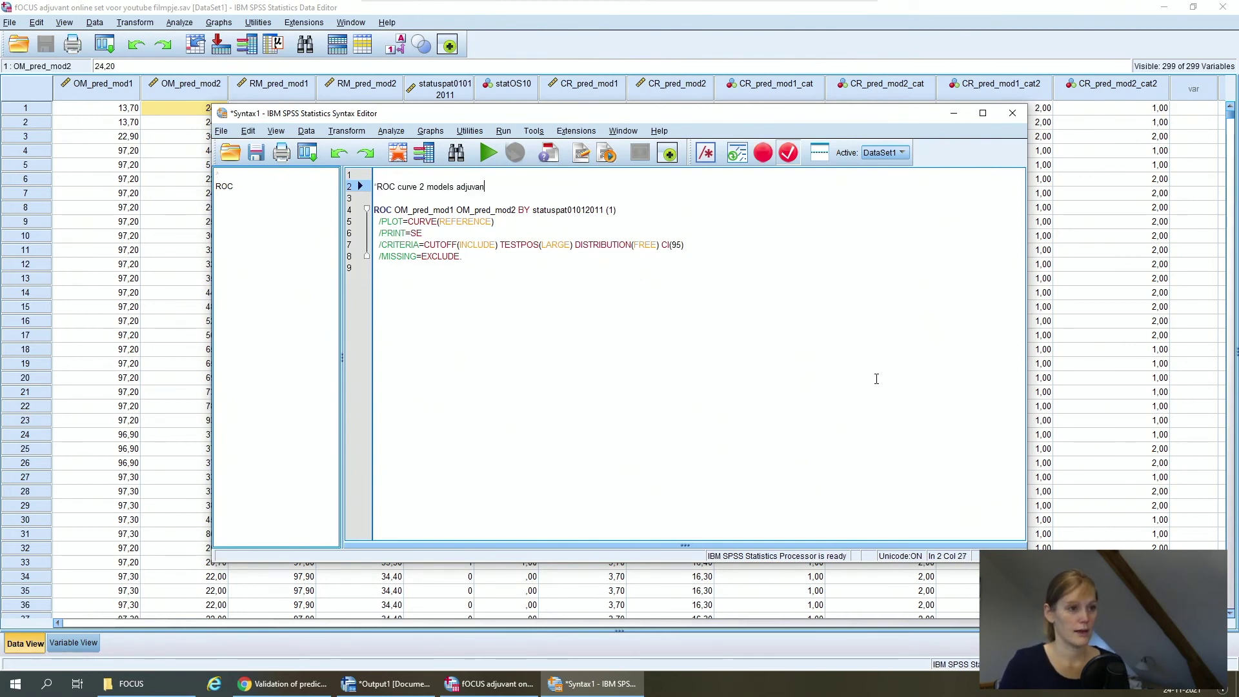
pyautogui.write('t online')
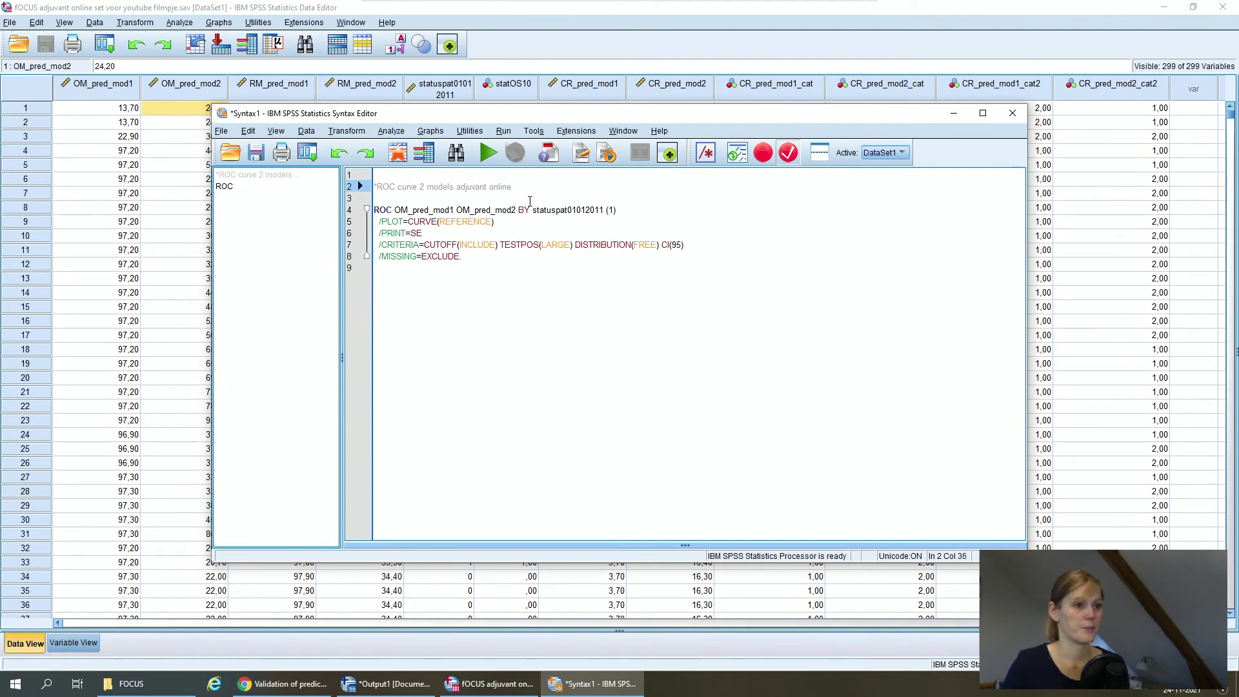
# - Run only the ROC command block from the syntax and maximize the output viewer
pyautogui.moveTo(530, 270); pyautogui.dragTo(374, 209)
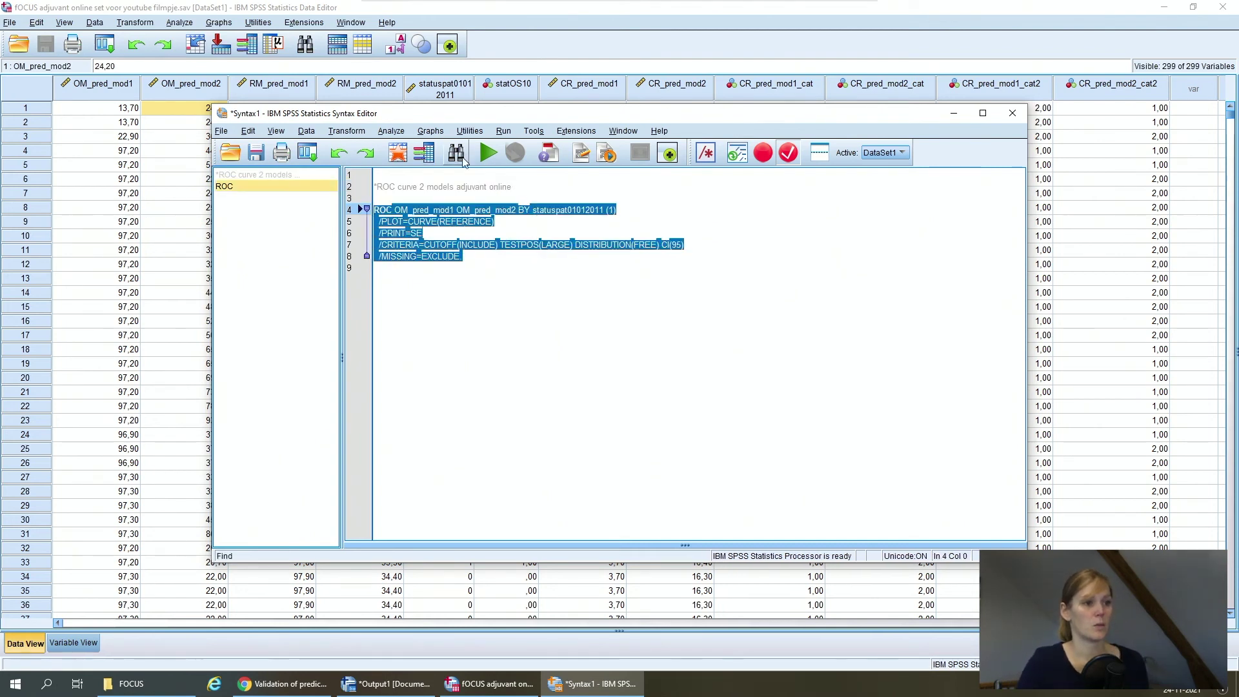
pyautogui.click(488, 155)
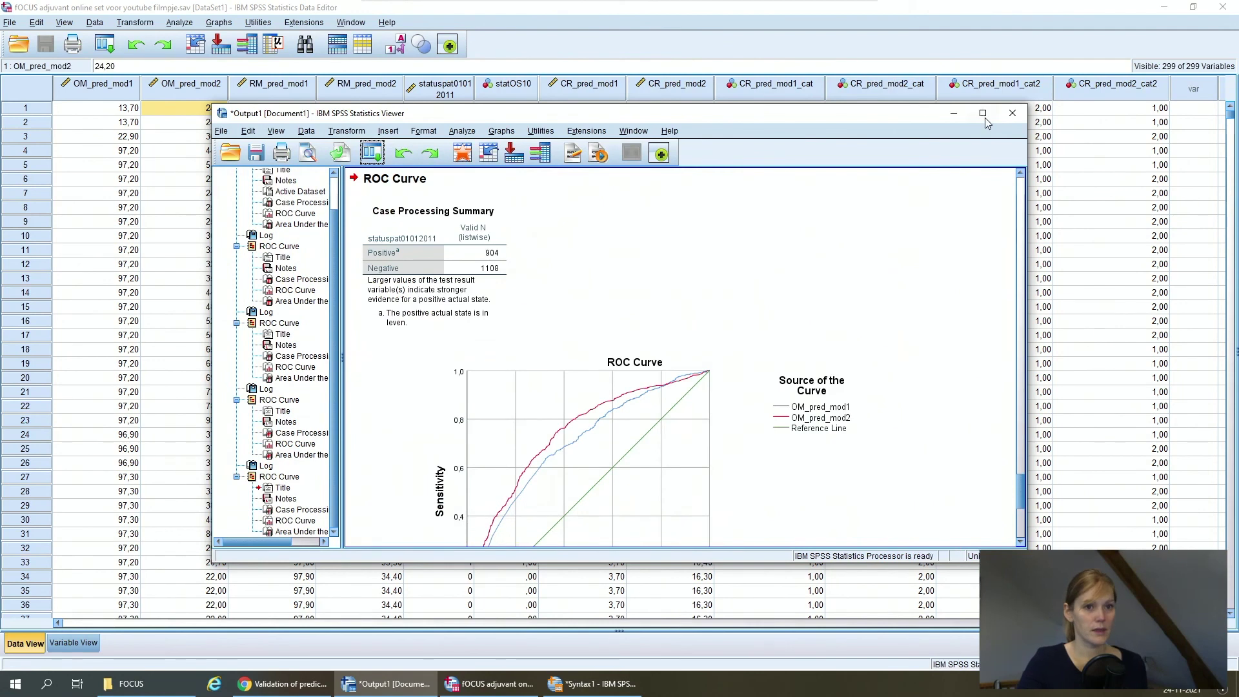
pyautogui.click(983, 114)
# - Examine the ROC curve chart and compare the areas and 95% confidence intervals of OM_pred_mod1 and OM_pred_mod2
pyautogui.click(348, 445)
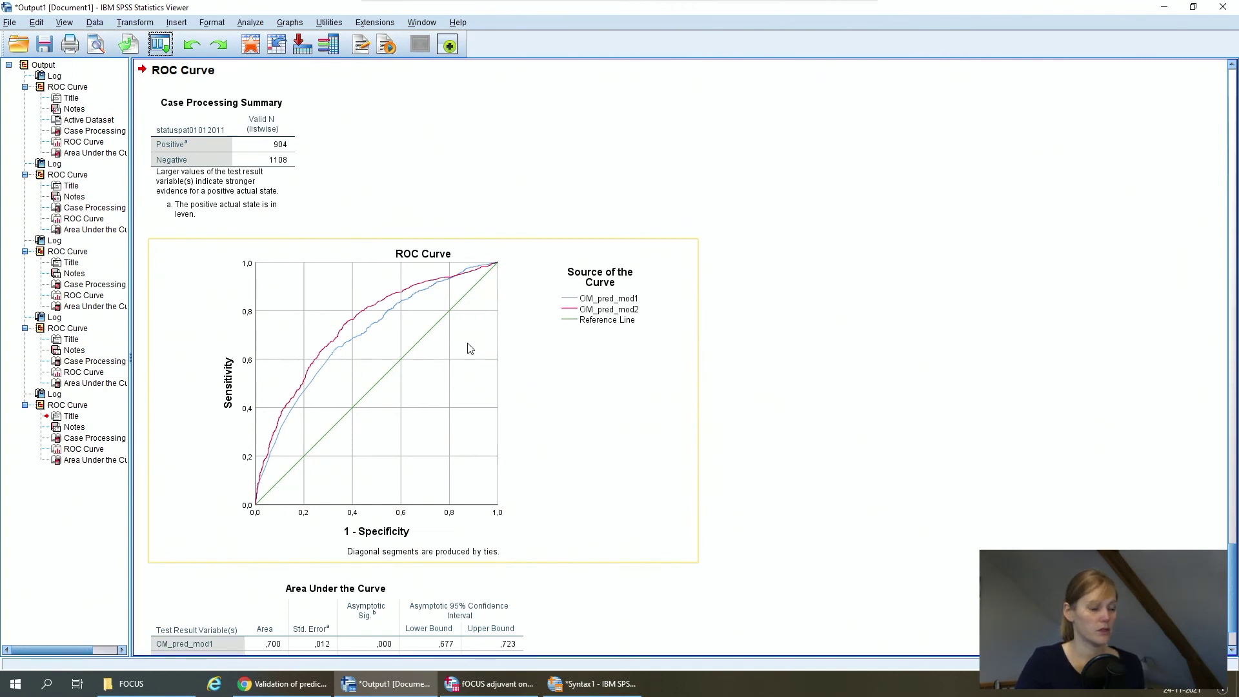
pyautogui.scroll(-2, 581, 452)
pyautogui.click(354, 584)
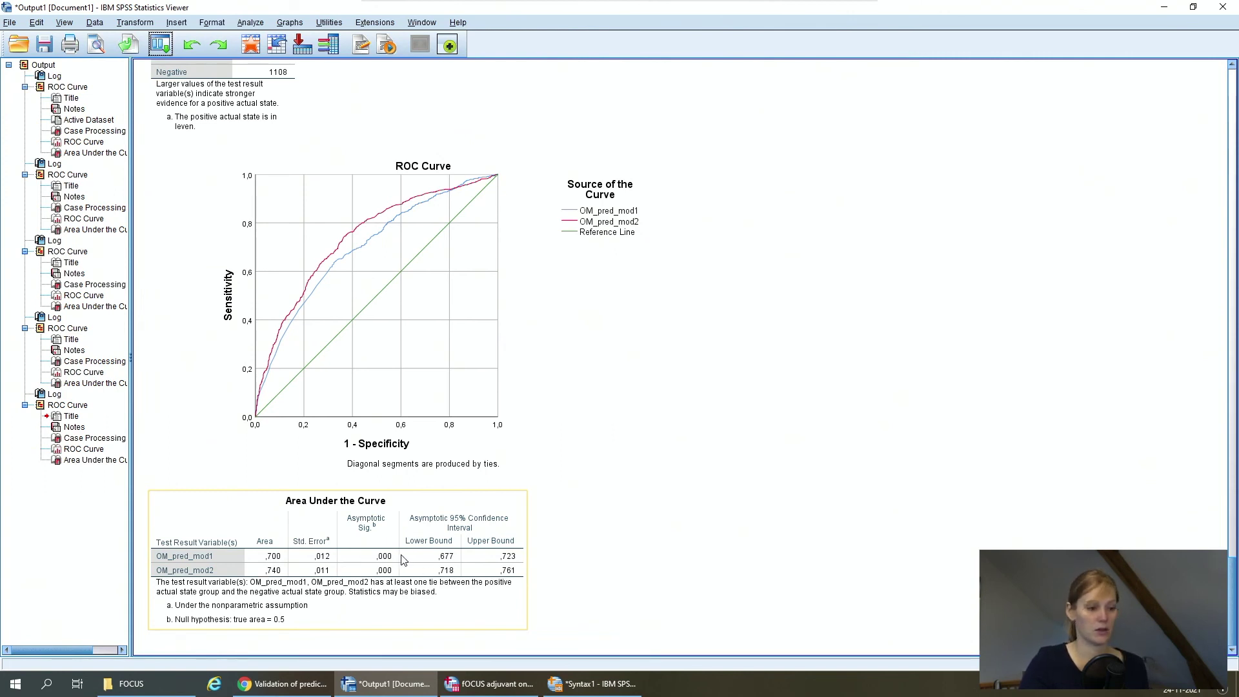
pyautogui.click(405, 340)
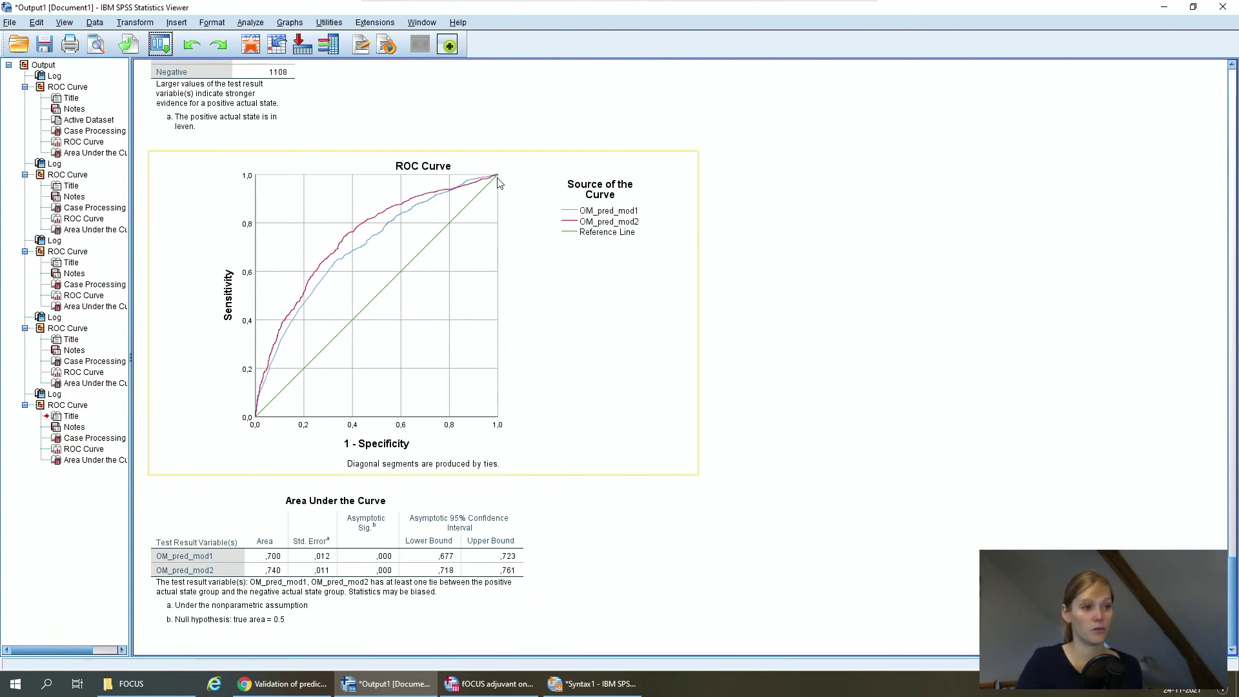
pyautogui.click(253, 556)
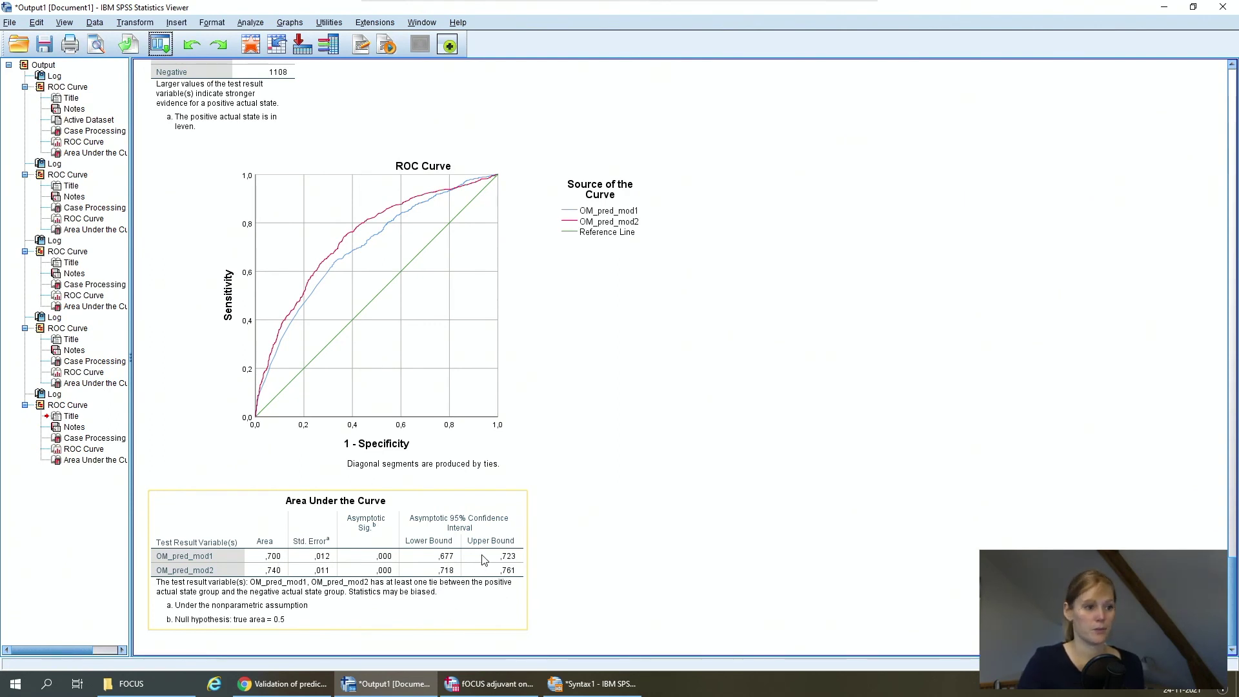
pyautogui.click(387, 275)
pyautogui.click(387, 274)
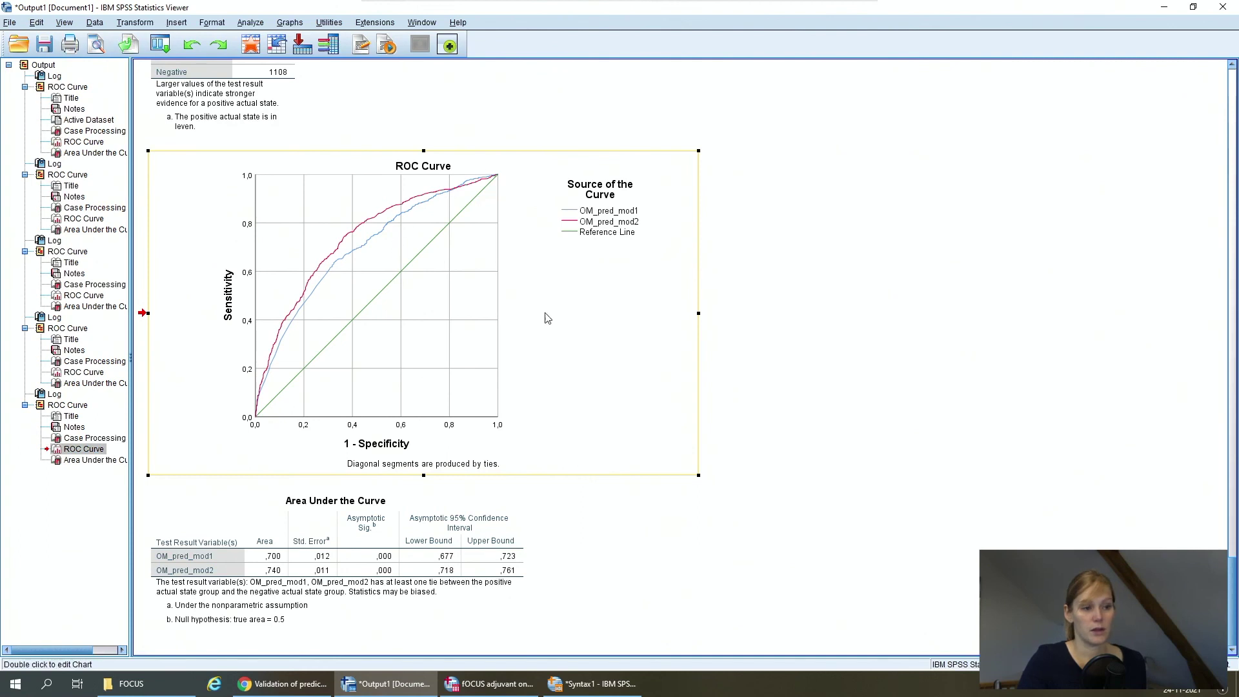